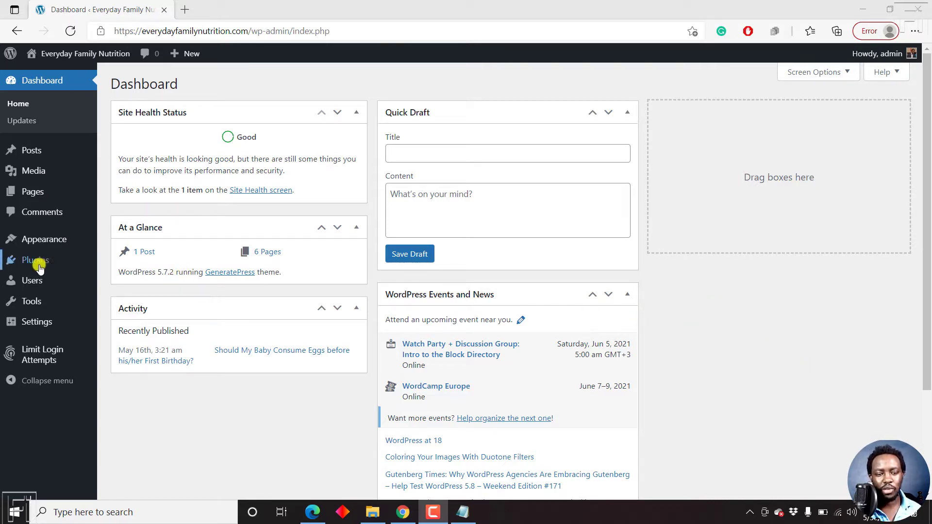
Step: Open the page for adding new plugins and search the plugin directory for "coming soon"
mouse_move(36, 263)
click(126, 279)
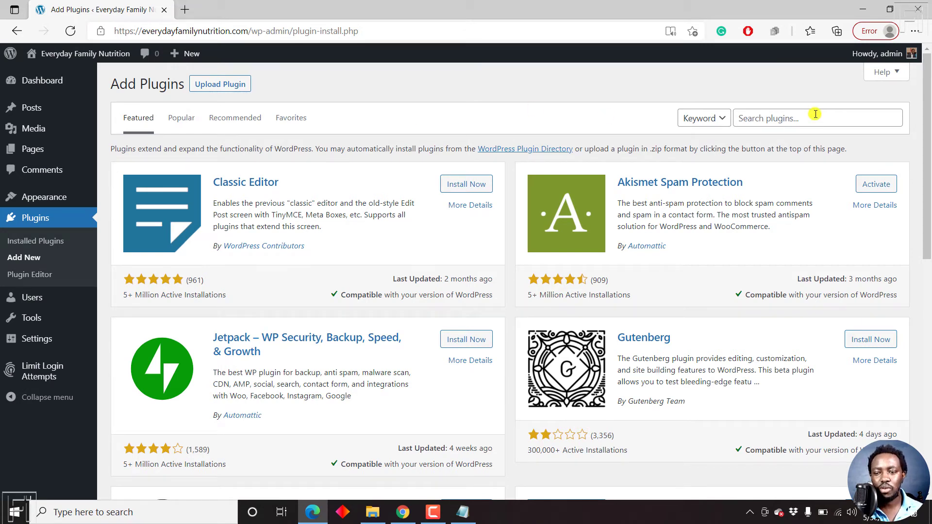
click(788, 118)
text(com)
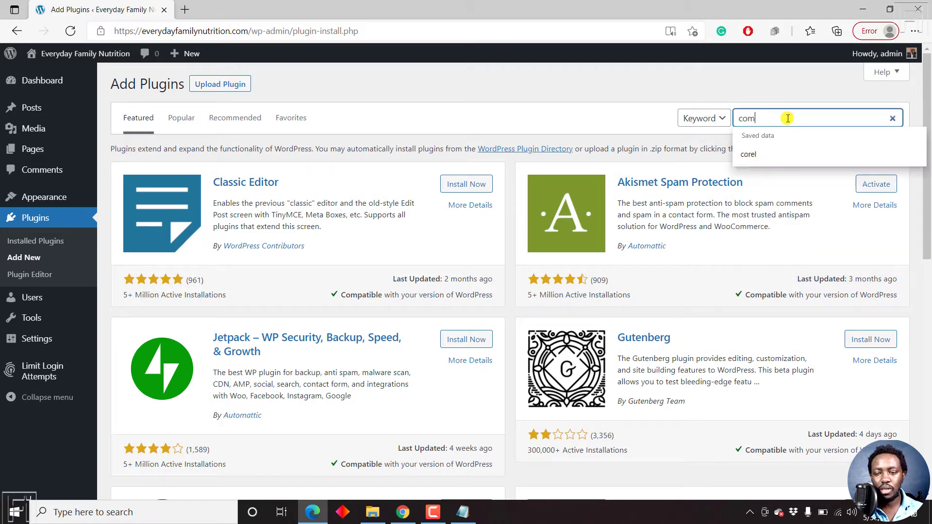
text(ing soon)
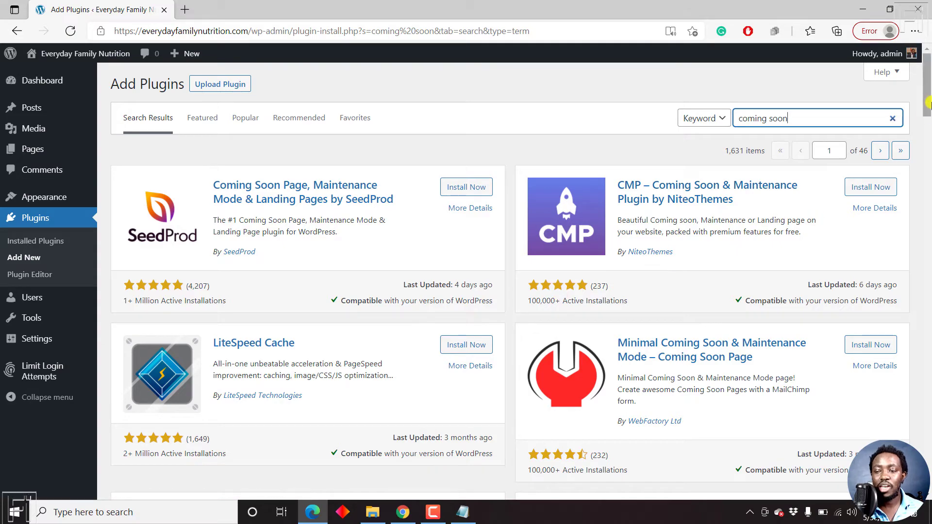
Step: Install and activate the Coming Soon Page, Maintenance Mode & Landing Pages plugin by SeedProd
drag(927, 103, 928, 63)
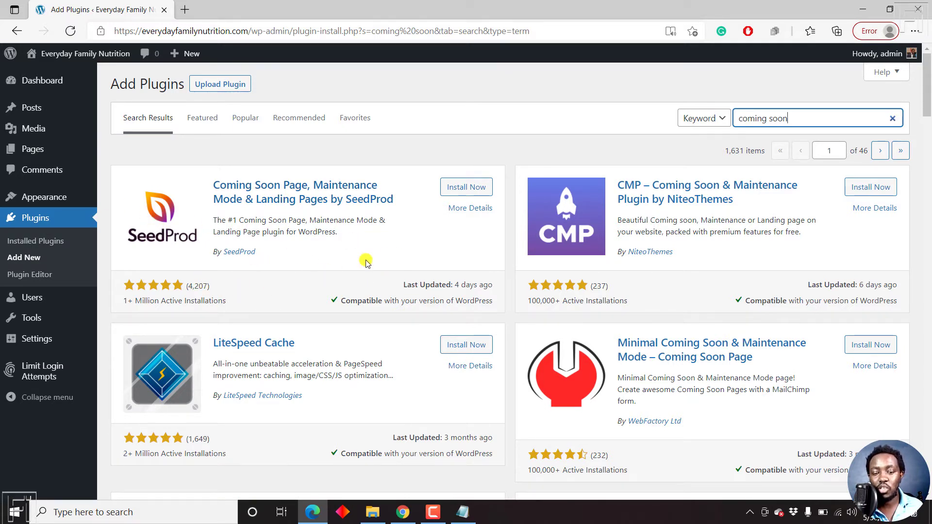
click(464, 187)
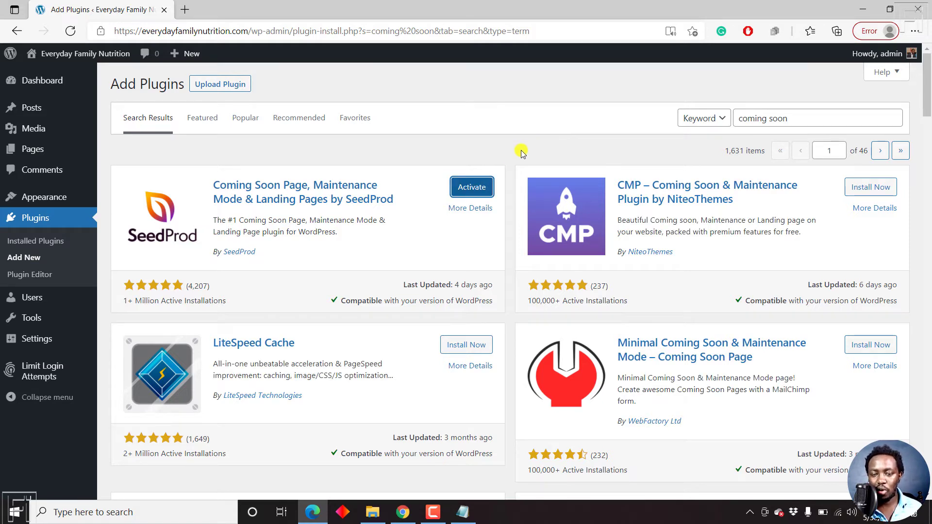
click(473, 188)
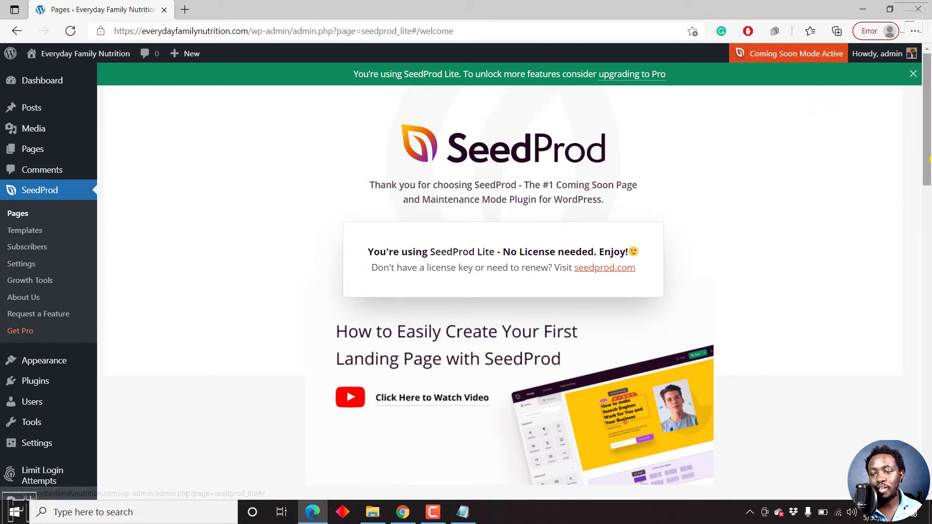
Step: Go to the SeedProd pages overview and deactivate Coming Soon Mode
drag(928, 138, 928, 280)
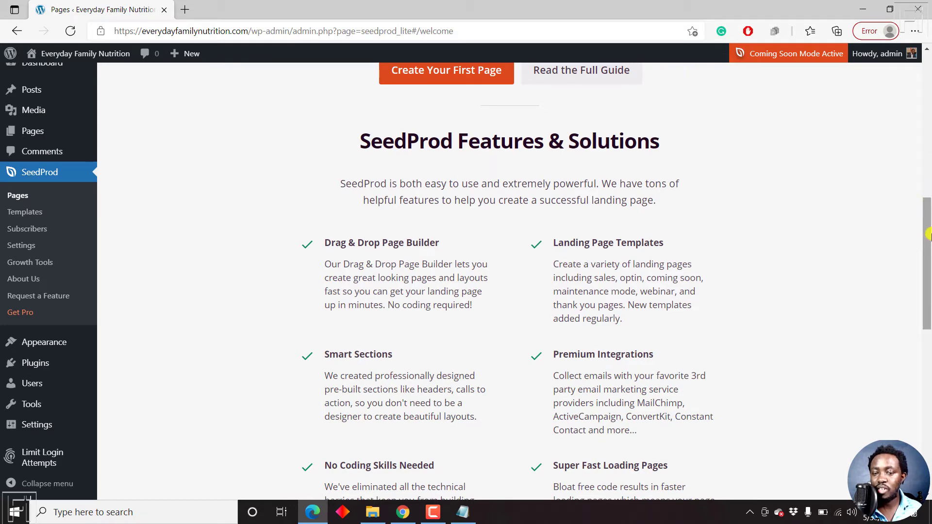
drag(928, 242, 929, 378)
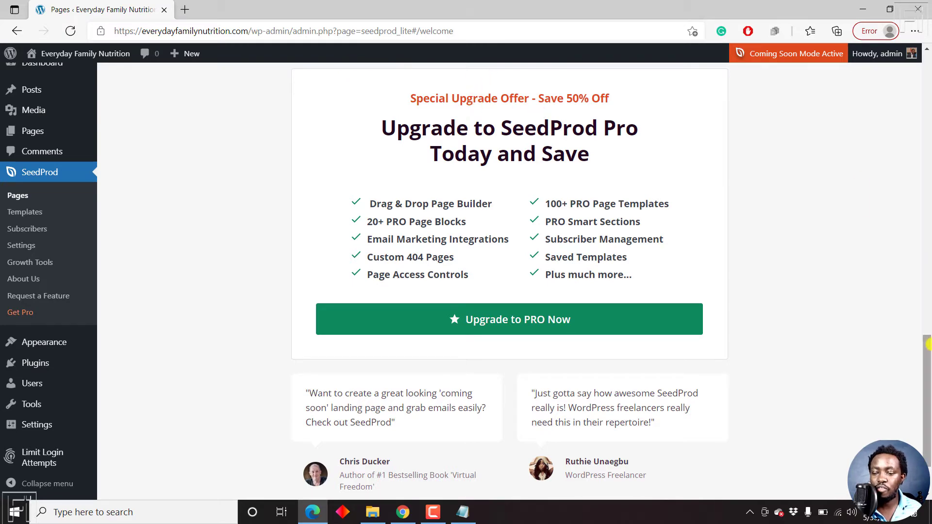
drag(927, 369, 928, 62)
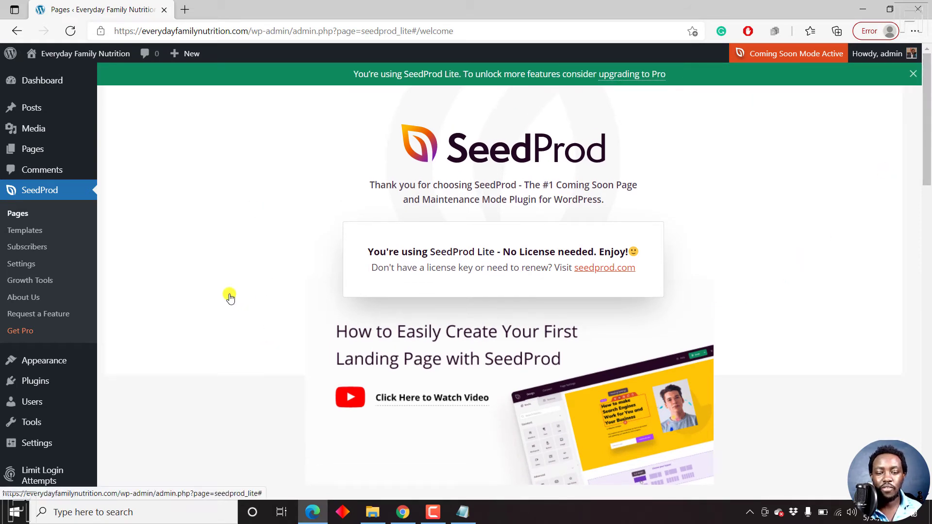
click(18, 214)
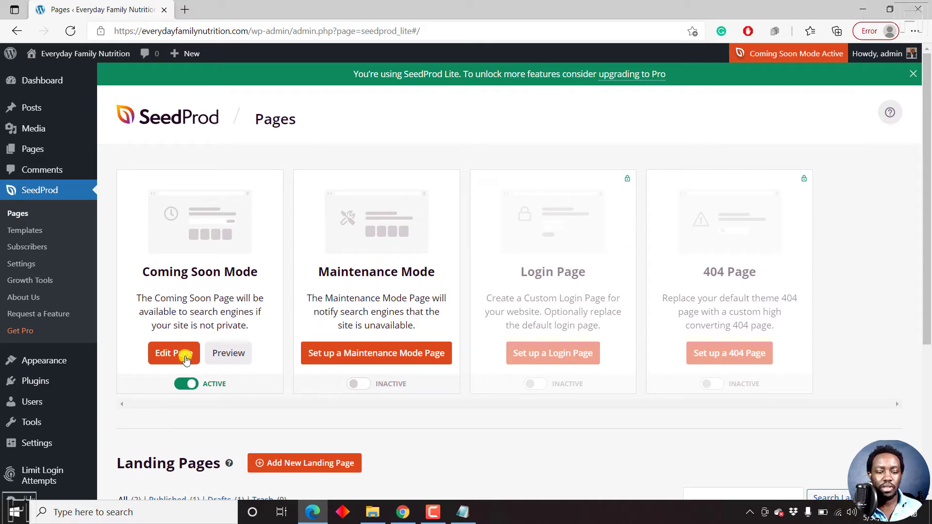
click(183, 384)
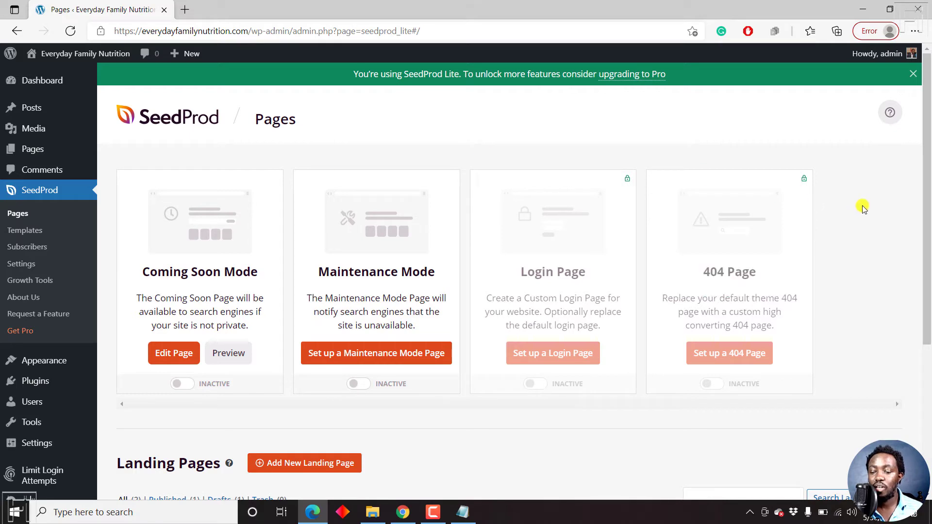
Step: Look over the landing pages list, preview the Coming Soon page, and close the preview
scroll(929, 305, down, 4)
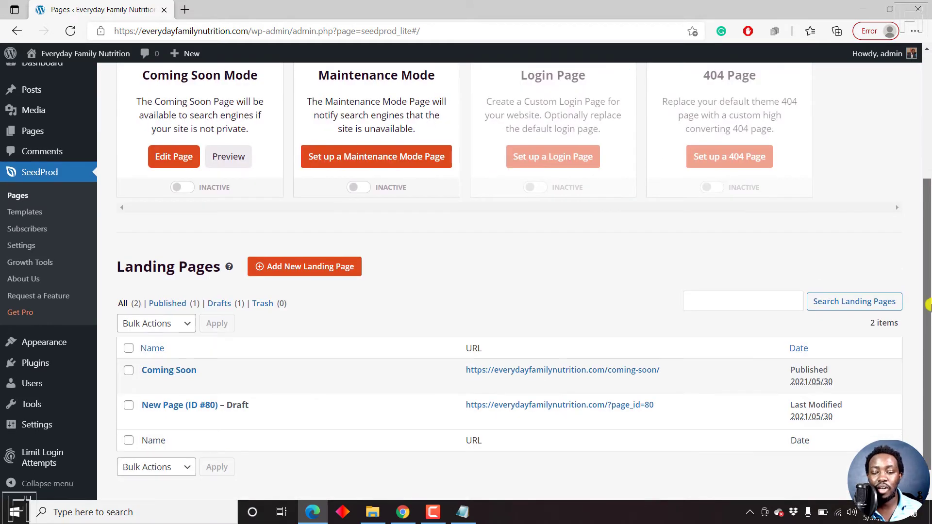
drag(928, 305, 928, 182)
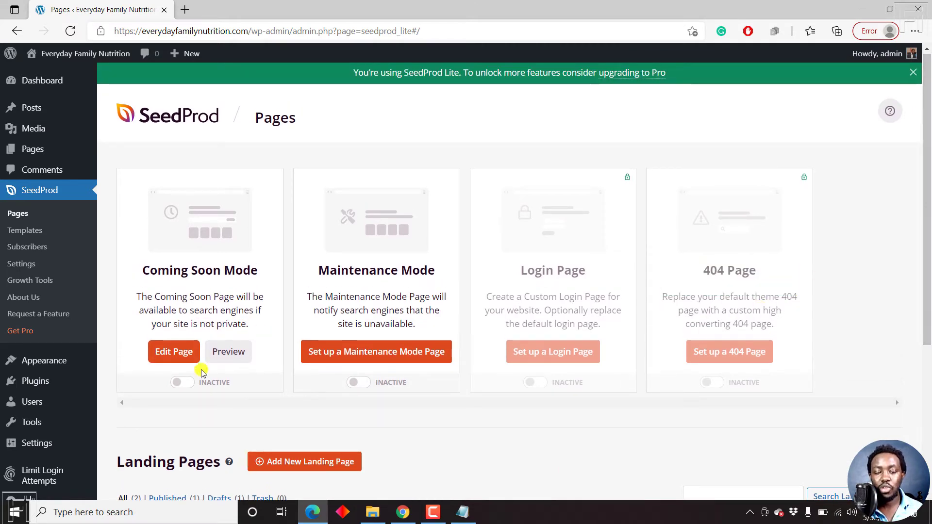
click(229, 354)
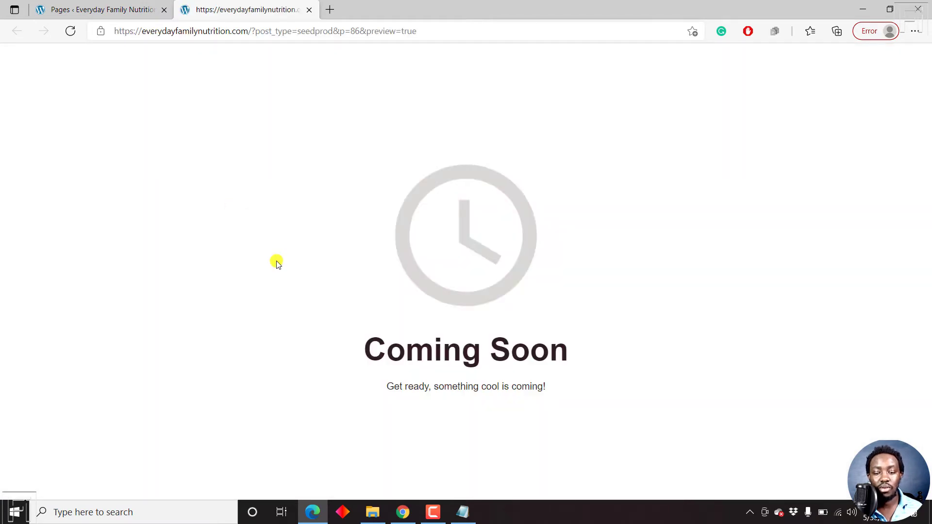
click(309, 10)
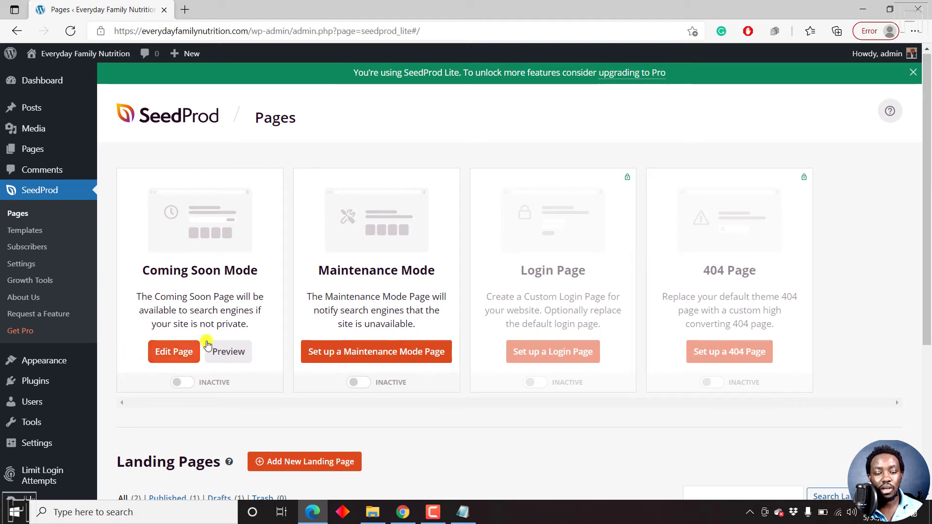
Step: Open the Coming Soon page for editing and replace its headline with "We're working on something special...See you soon!"
click(169, 354)
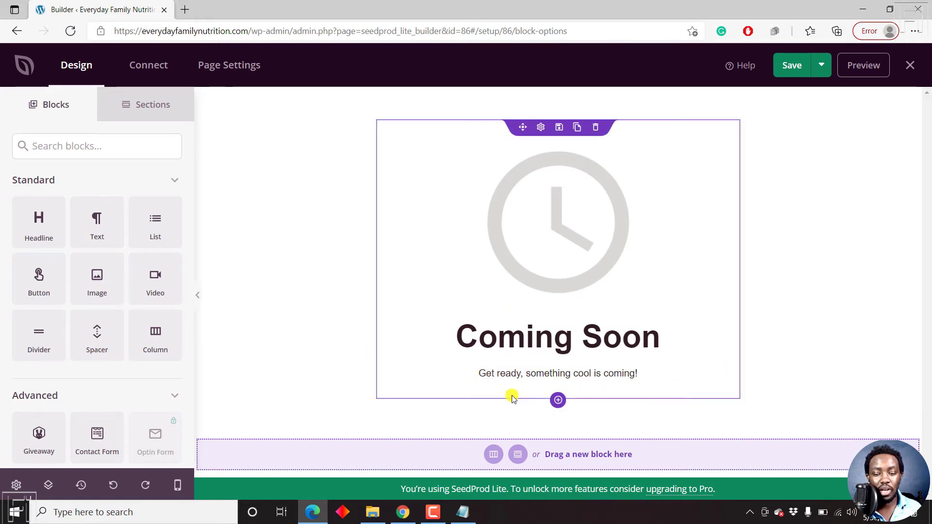
click(505, 342)
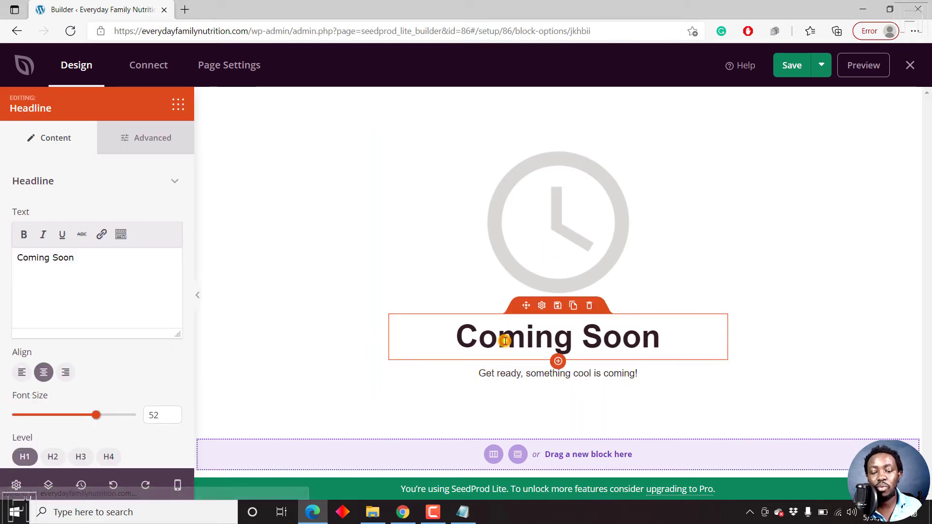
click(88, 264)
key(ctrl+a)
text(W)
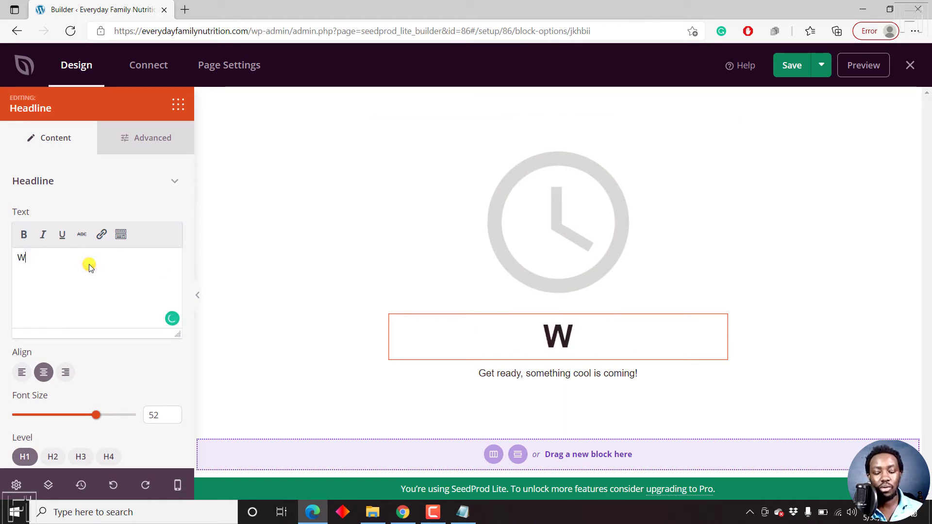
text(e're worki)
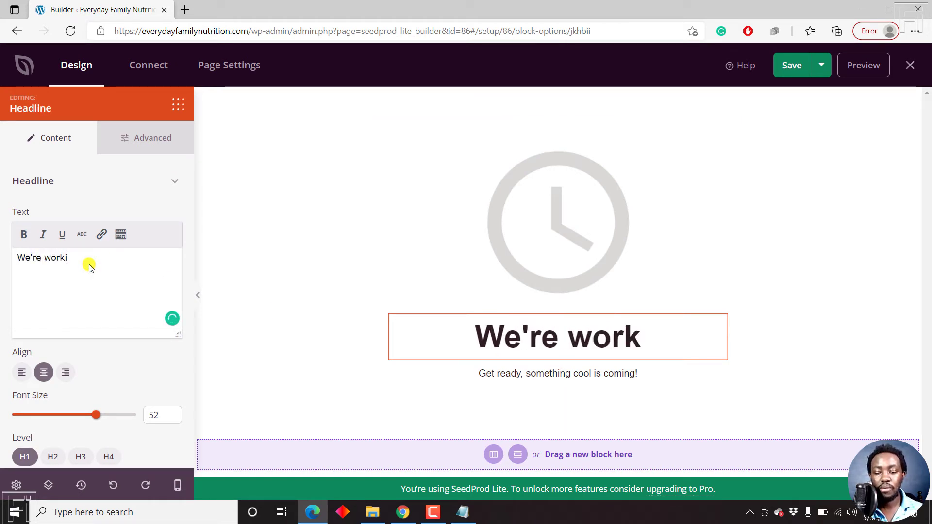
text(ng on something)
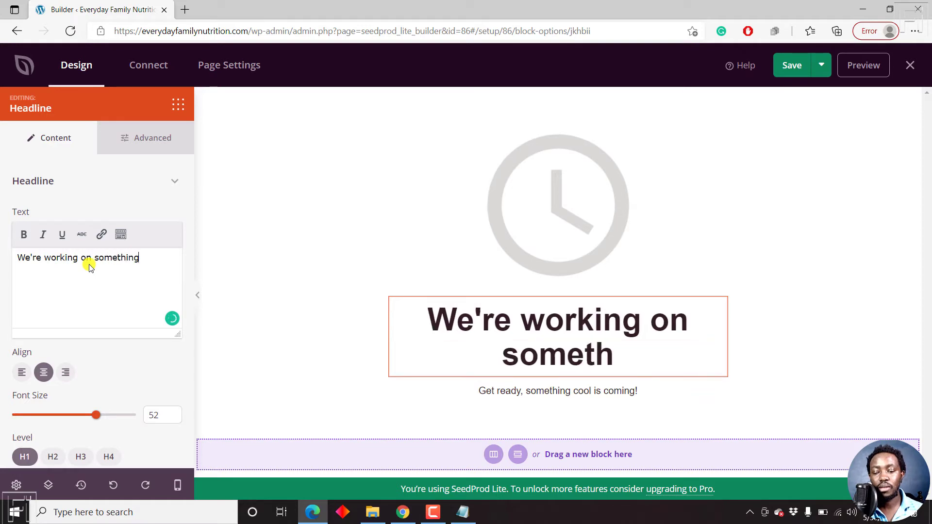
text( special...s)
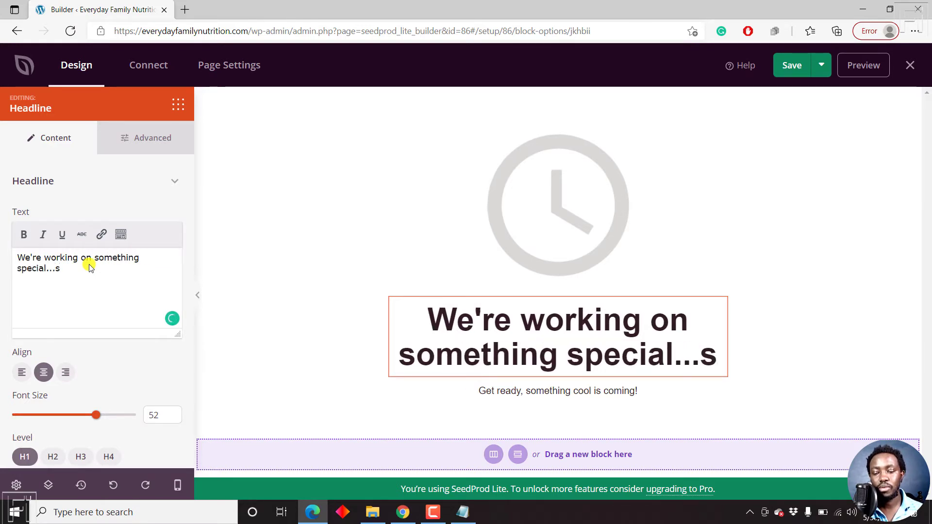
key(BackSpace)
text(See you sso)
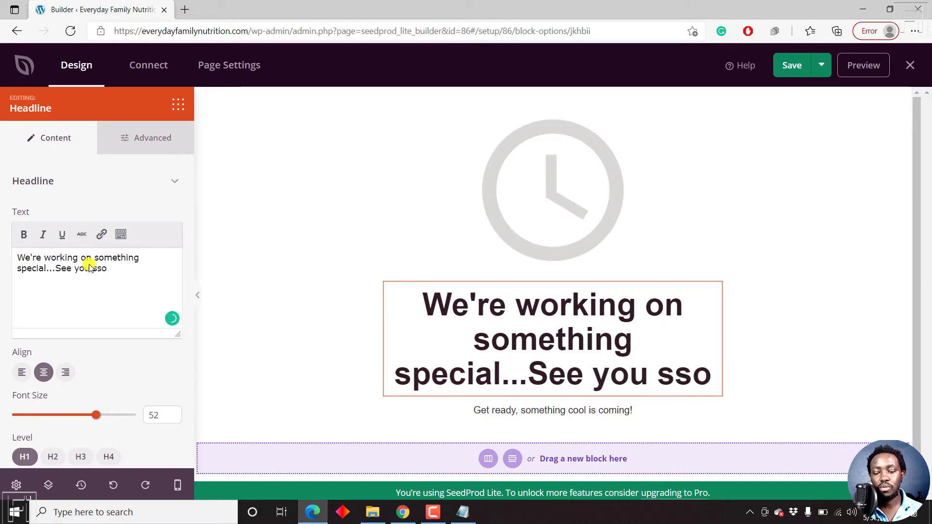
key(BackSpace)
key(BackSpace)
text(oon!)
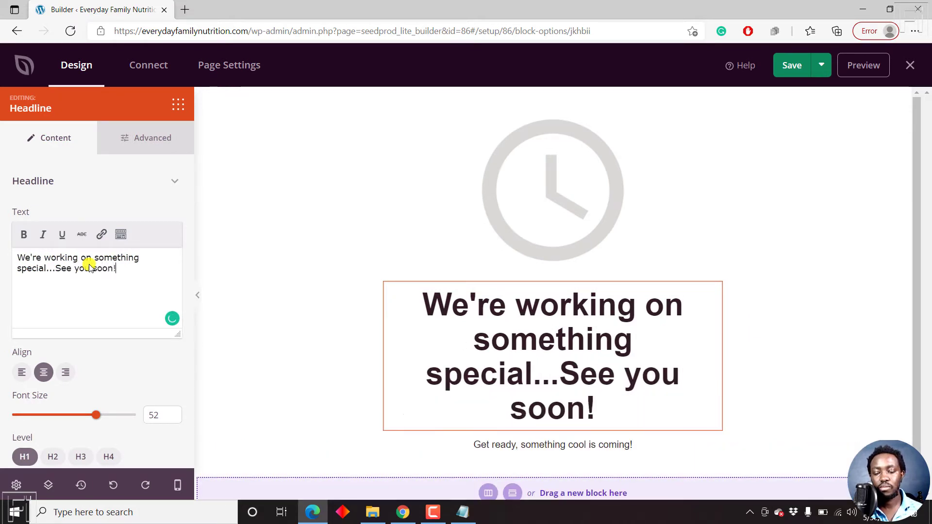
Step: Try to put "See you soon!" on a separate line of the headline
key(Up)
key(Left)
key(Left)
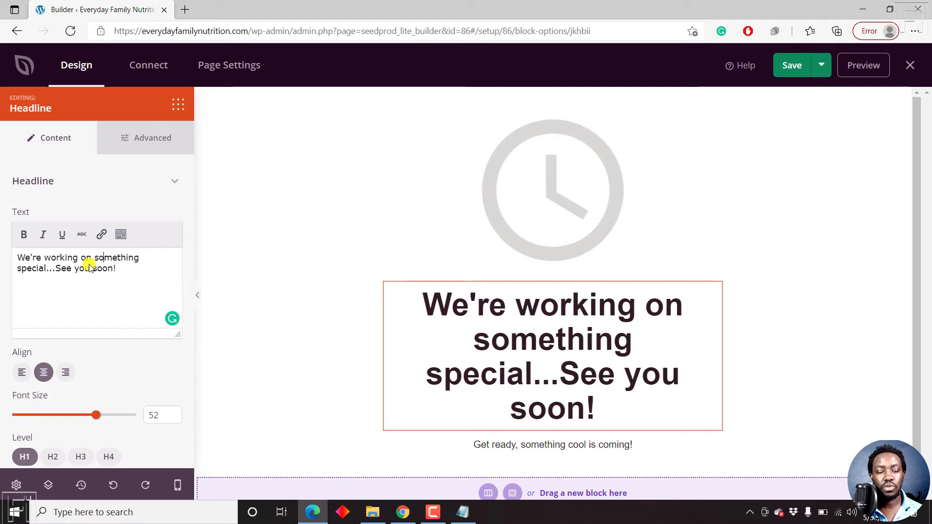
key(Return)
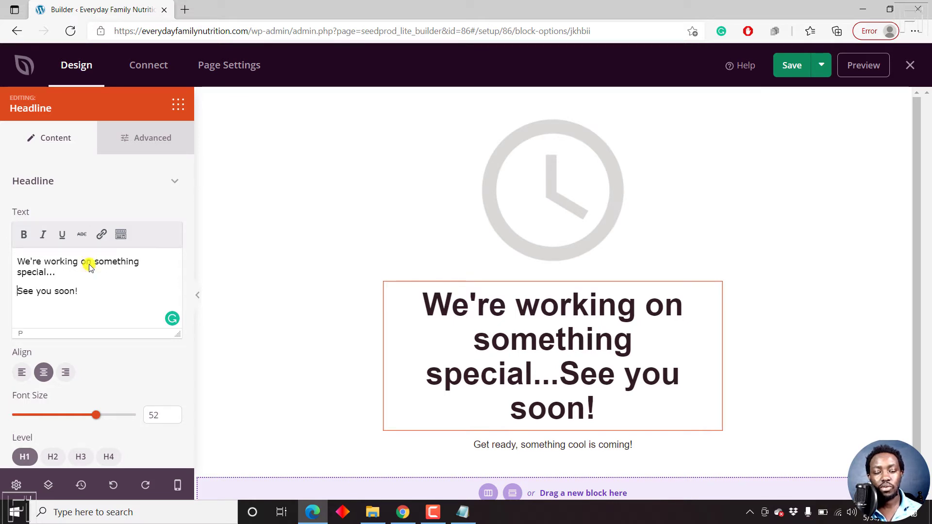
key(BackSpace)
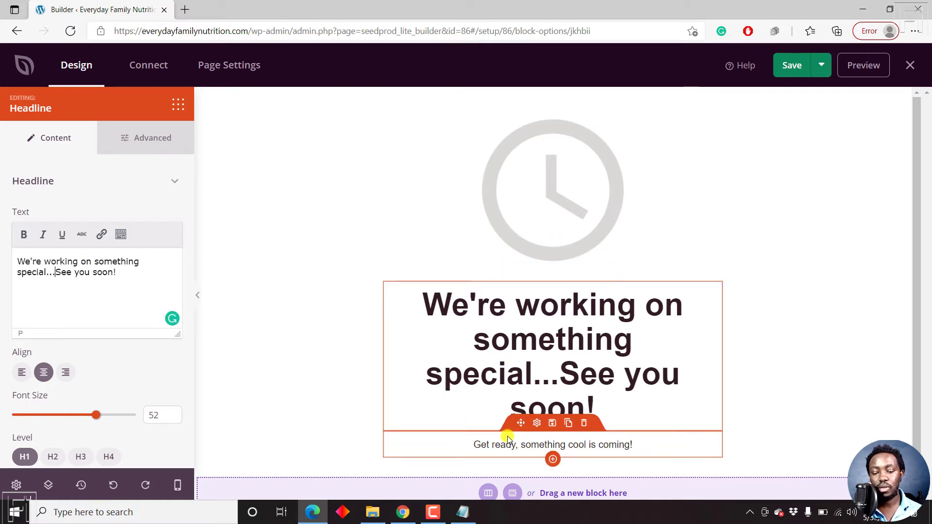
Step: Delete the "Get ready, something cool is coming!" text block below the headline
click(547, 441)
click(587, 424)
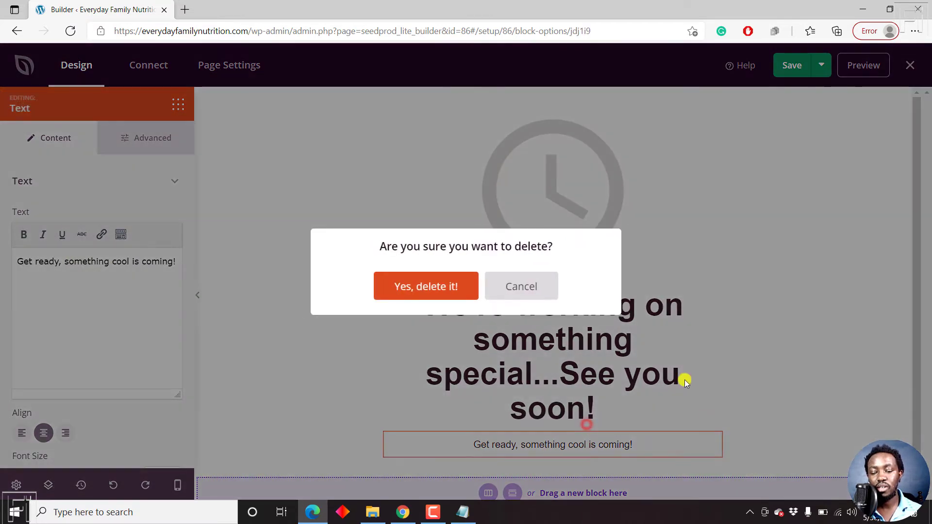
click(407, 287)
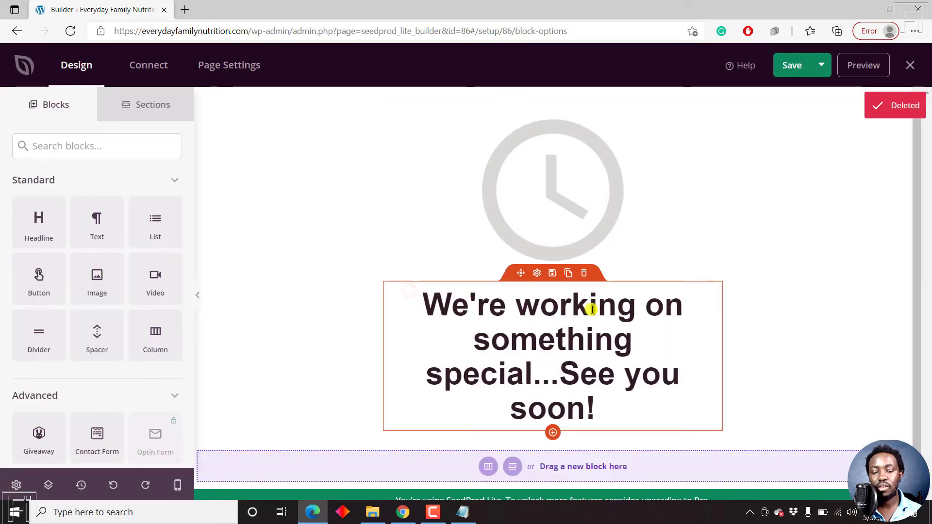
Step: Replace the clock image with the green fastest.png from the media library and save the page
click(531, 158)
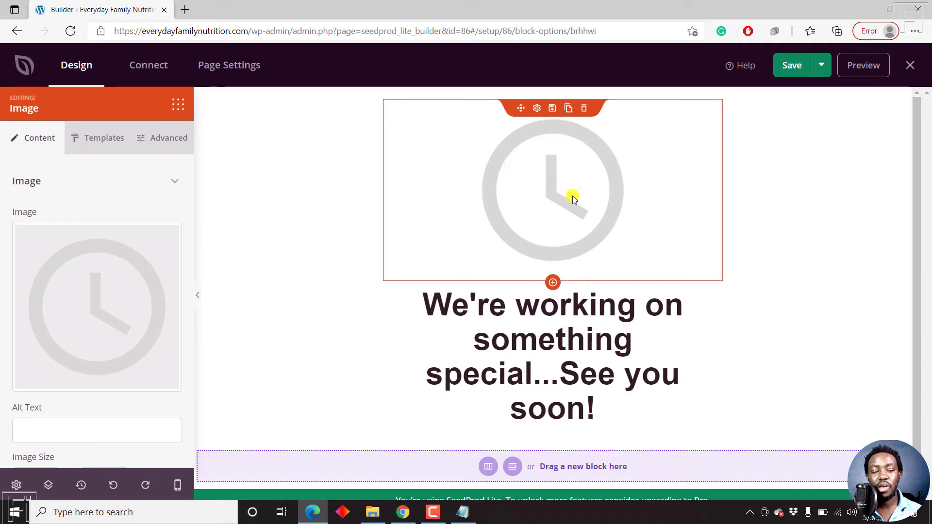
mouse_move(73, 329)
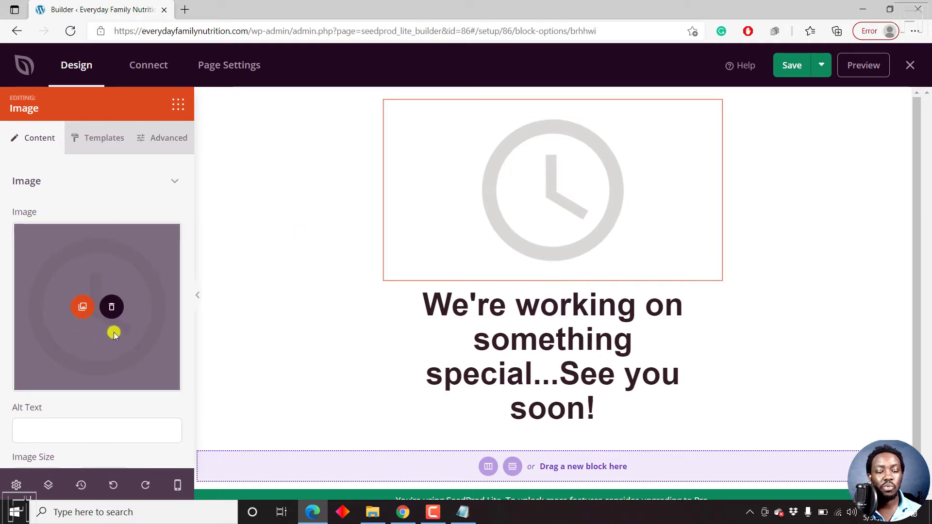
click(85, 310)
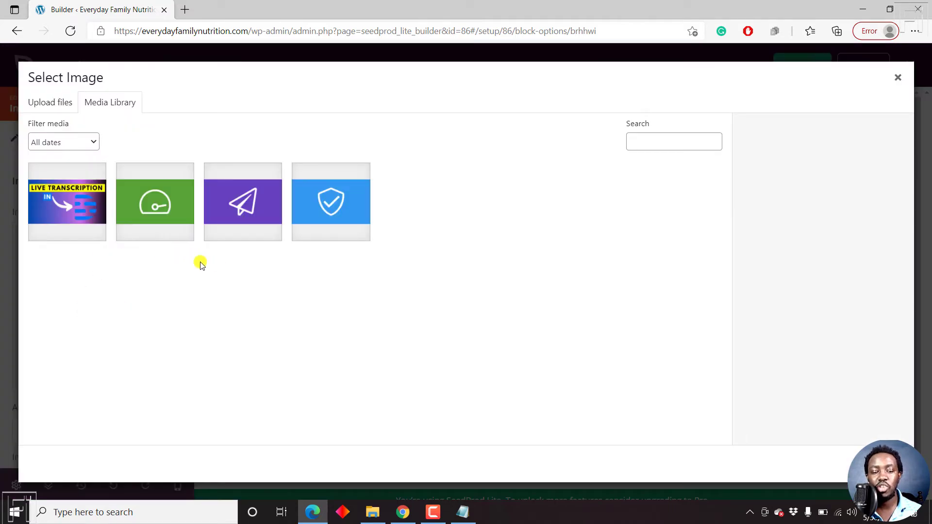
click(156, 205)
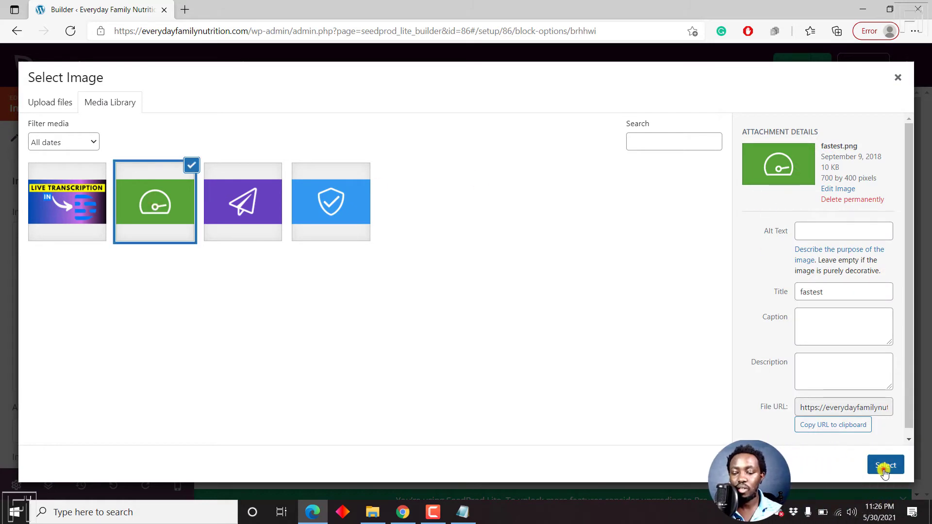
click(885, 468)
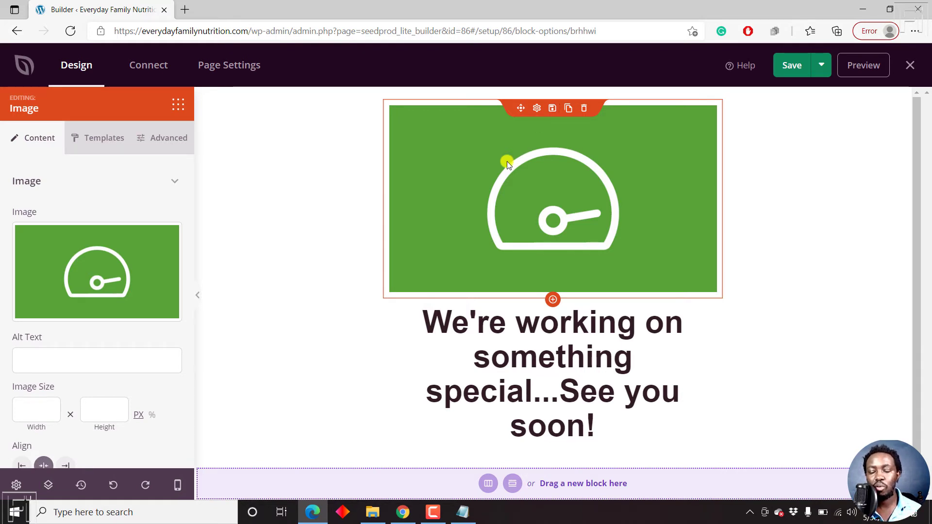
drag(916, 220, 920, 325)
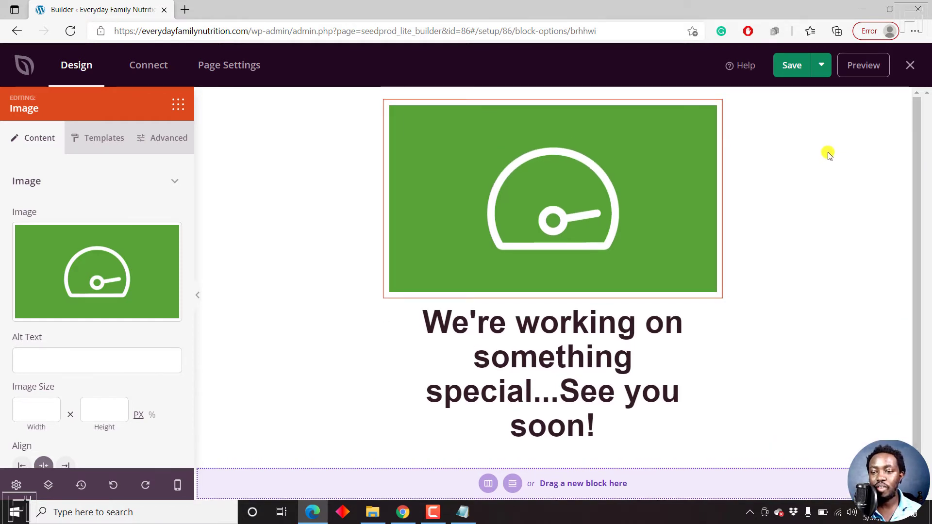
click(793, 66)
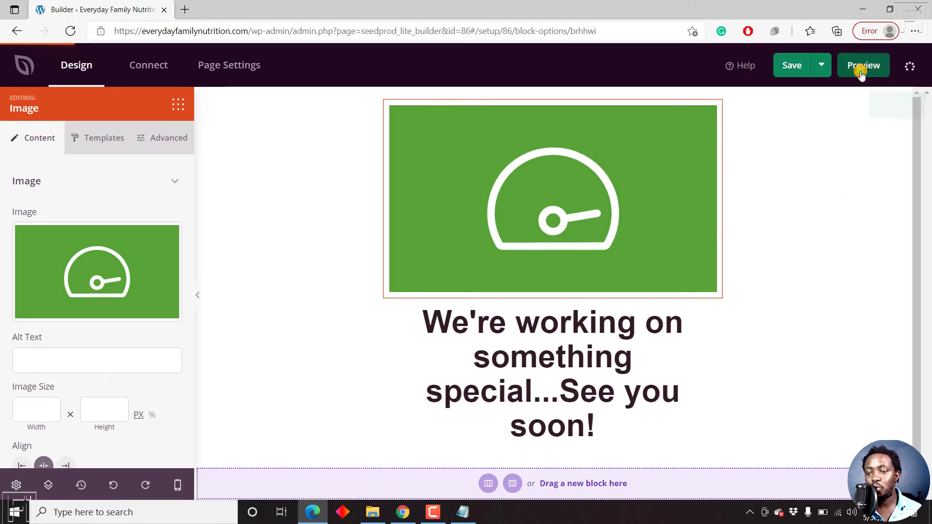
Step: Preview the edited coming soon page, publish it and exit the page builder
click(861, 70)
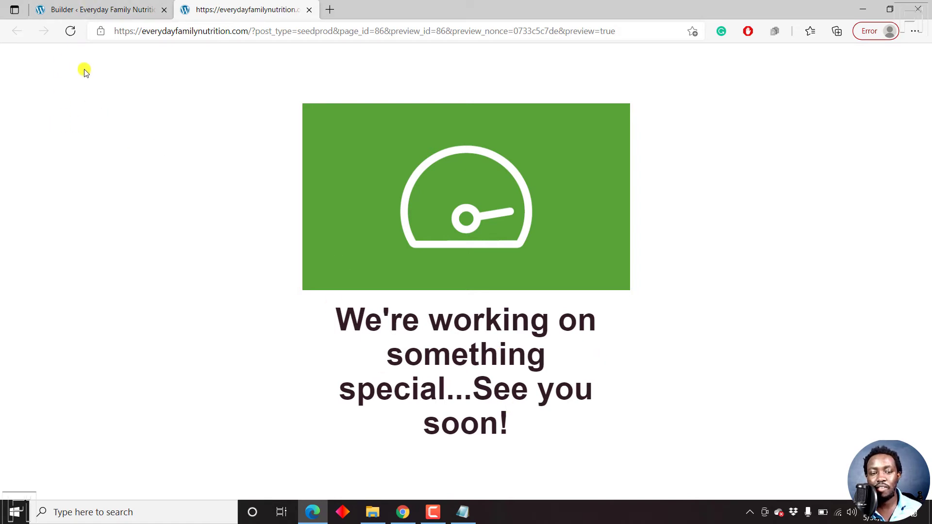
click(89, 4)
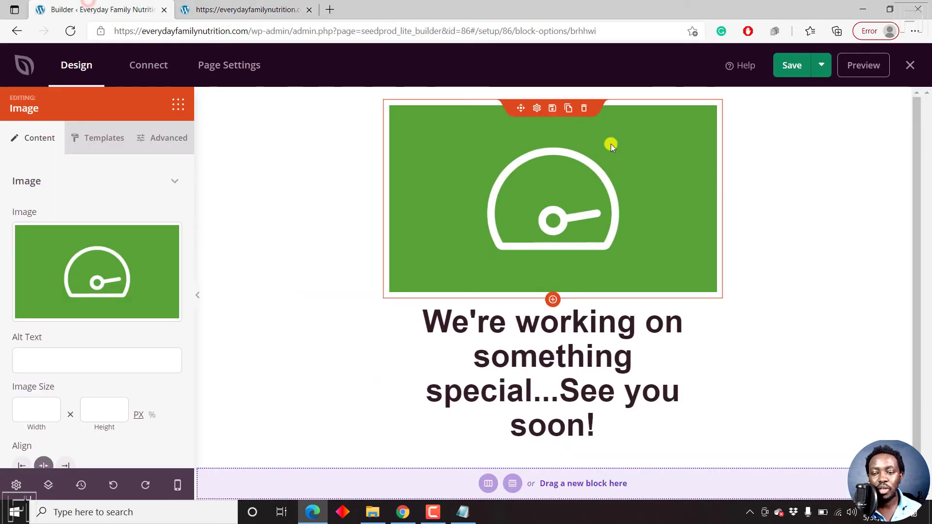
click(823, 68)
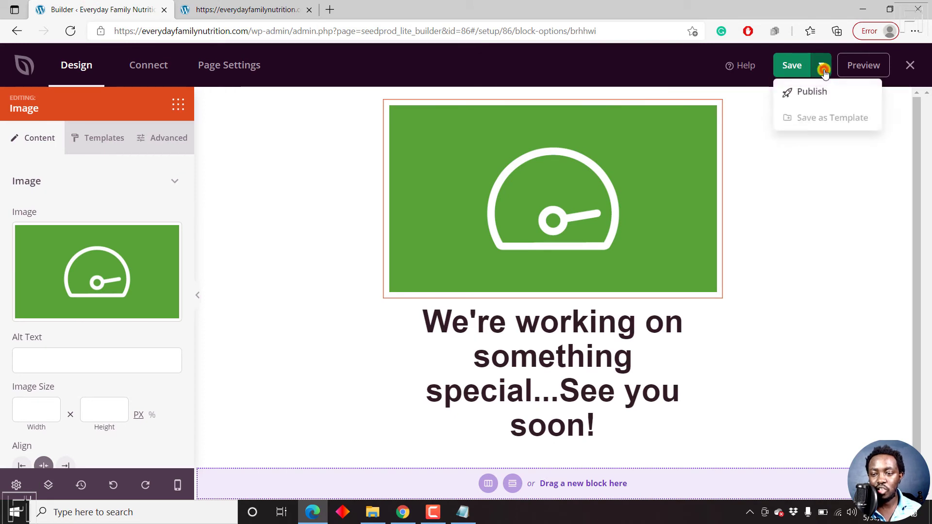
click(807, 97)
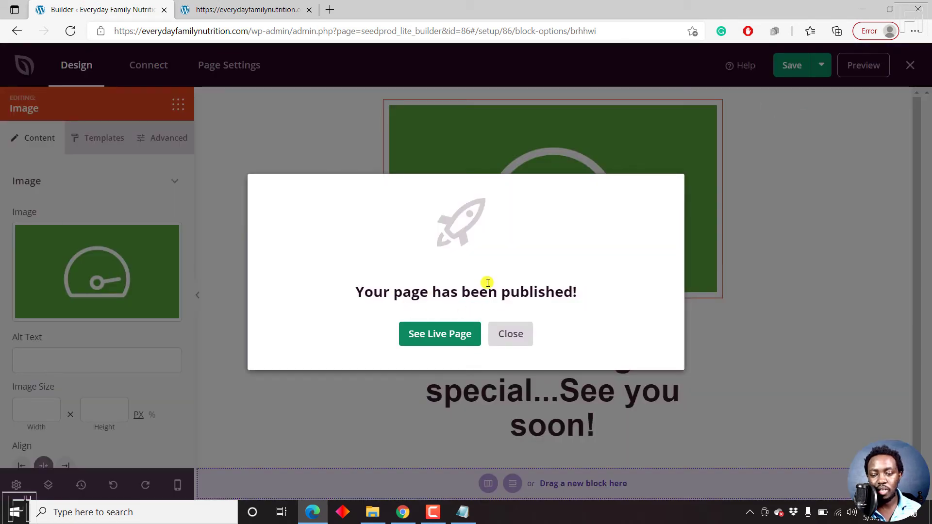
click(511, 335)
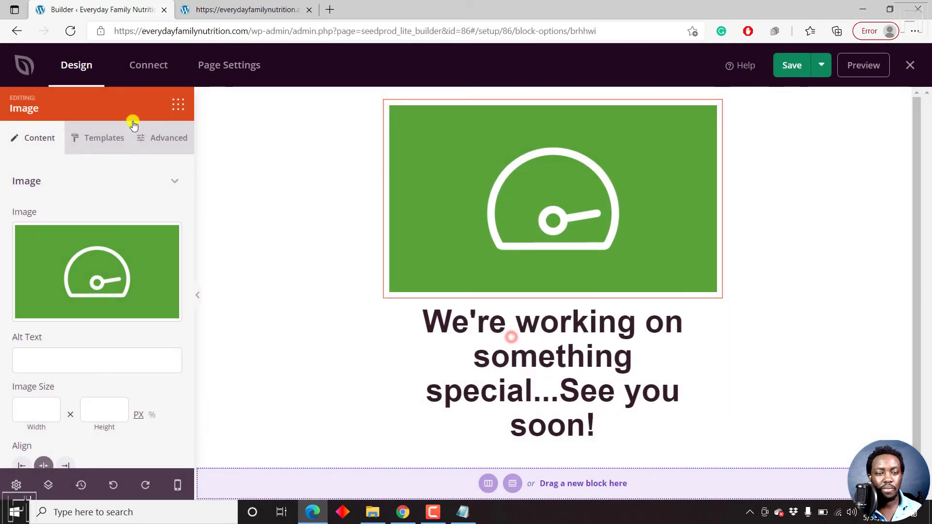
click(911, 67)
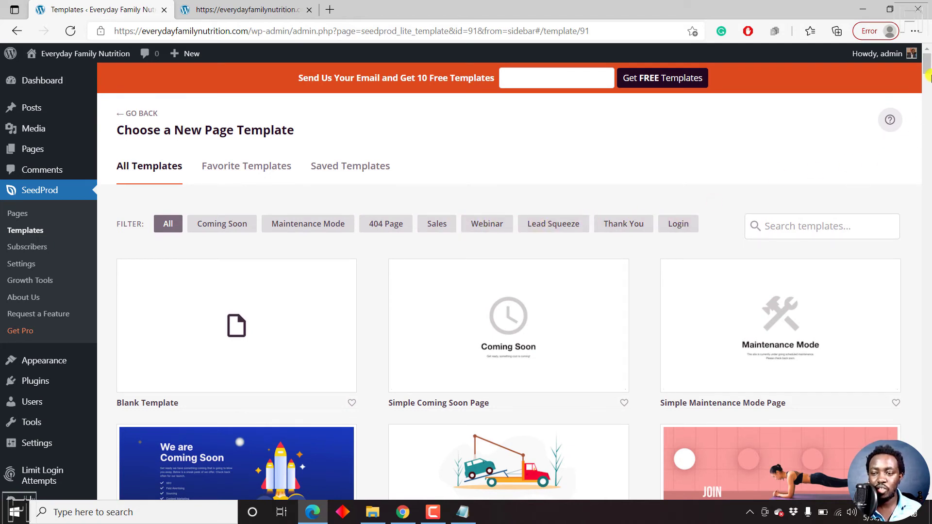
Step: Filter the SeedProd page templates by Coming Soon and browse which designs are free, subscriber-only or Pro
click(223, 224)
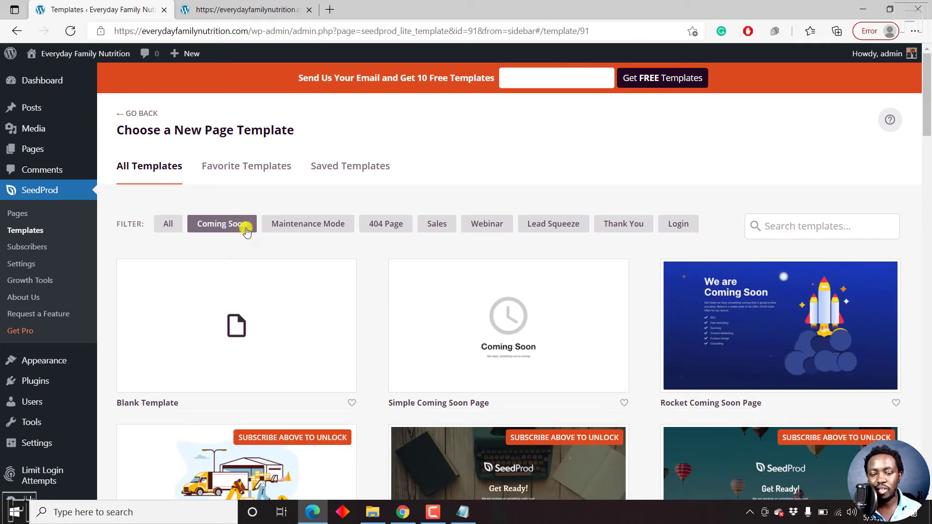
mouse_move(476, 335)
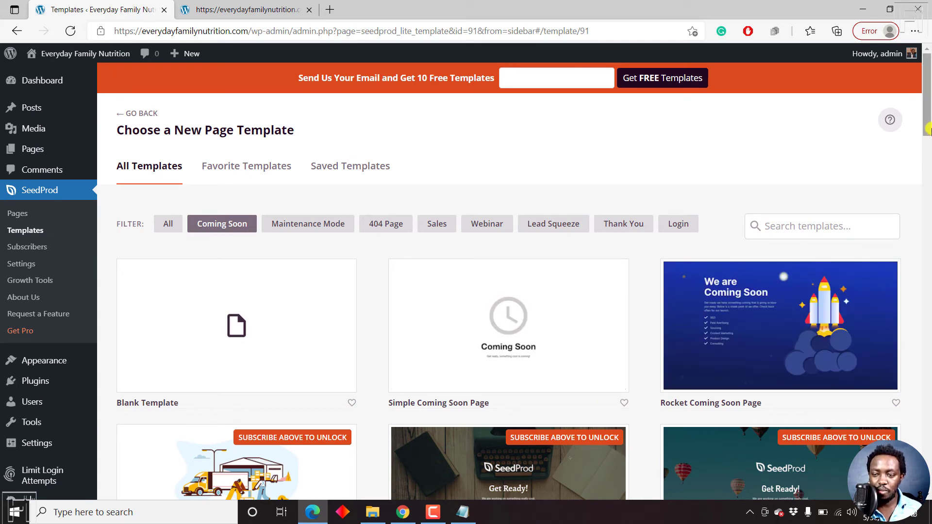
scroll(927, 141, down, 1)
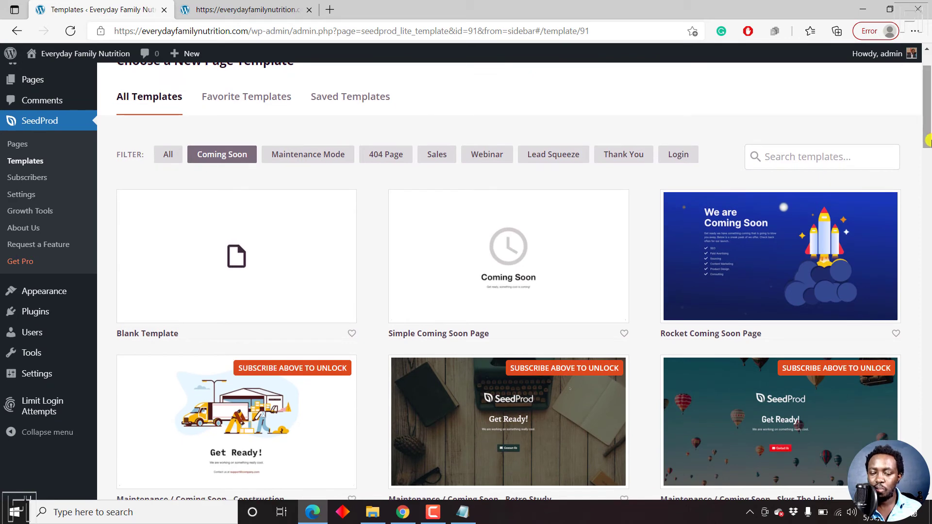
drag(927, 140, 928, 173)
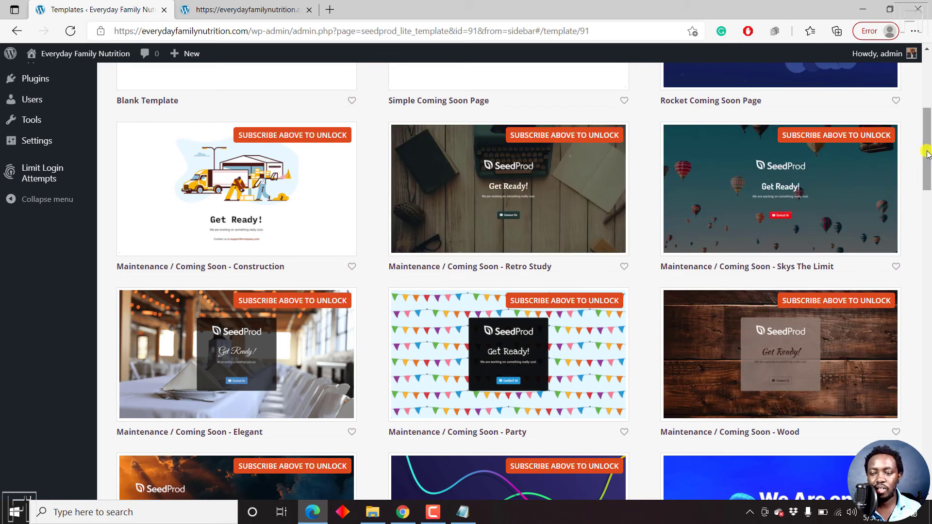
drag(926, 150, 927, 197)
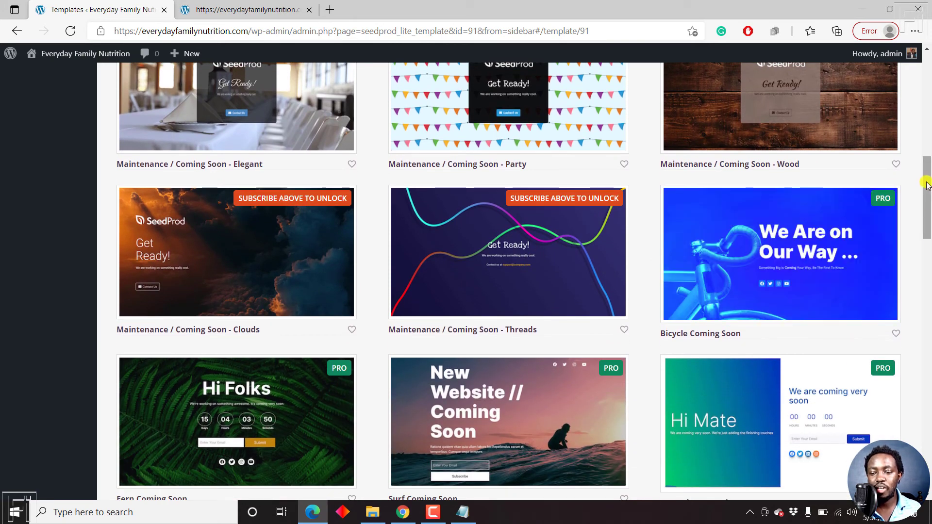
scroll(928, 221, down, 5)
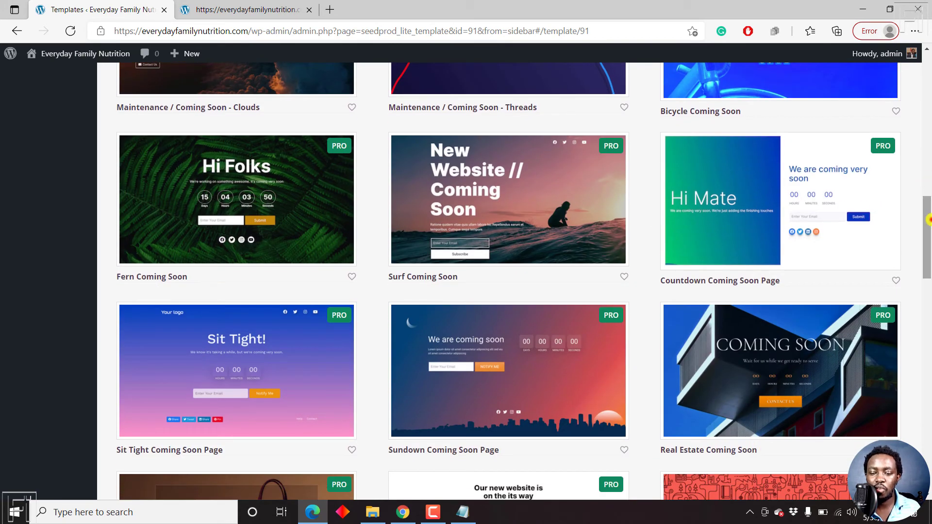
scroll(928, 220, down, 3)
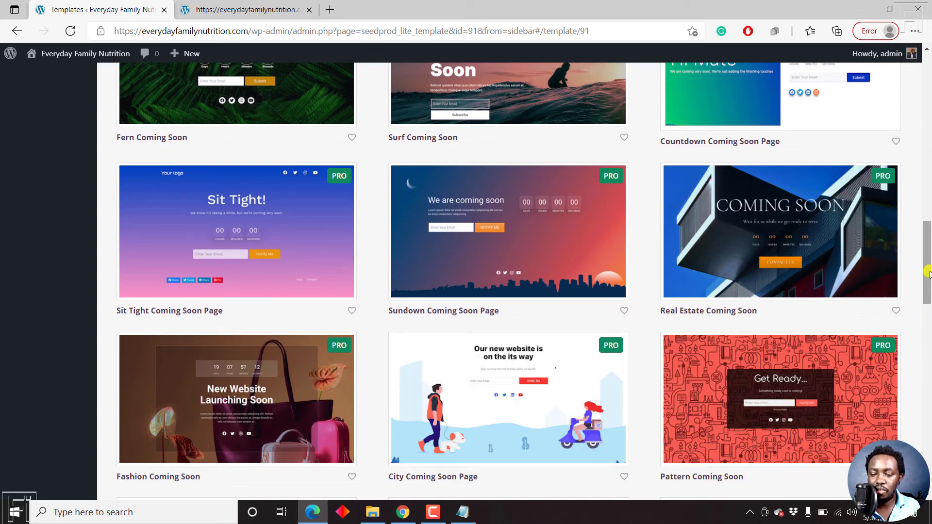
drag(928, 274, 928, 151)
drag(929, 149, 929, 136)
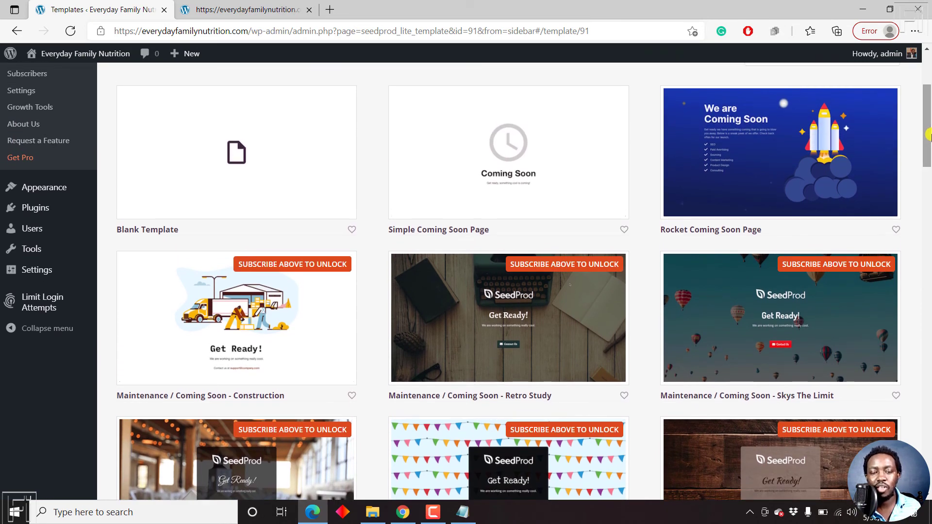
mouse_move(775, 208)
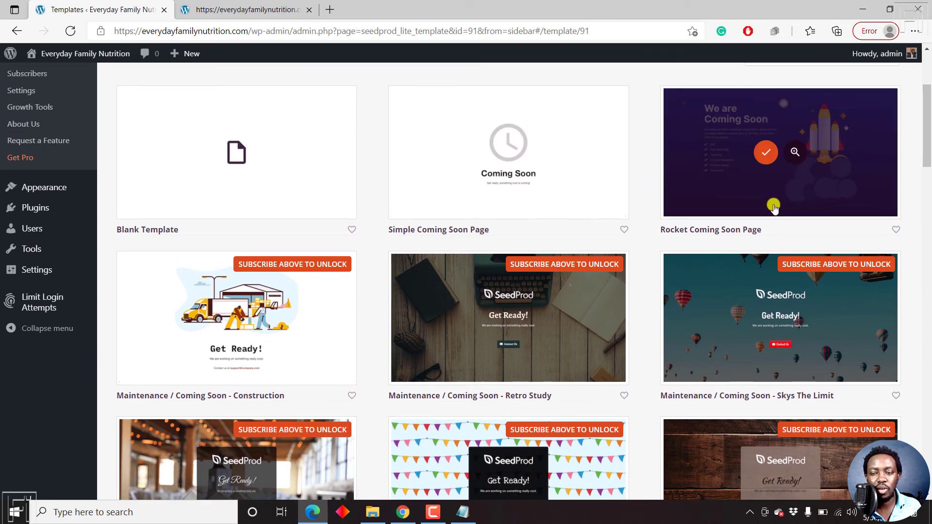
Step: Activate Coming Soon Mode on the SeedProd Pages screen
drag(929, 135, 928, 125)
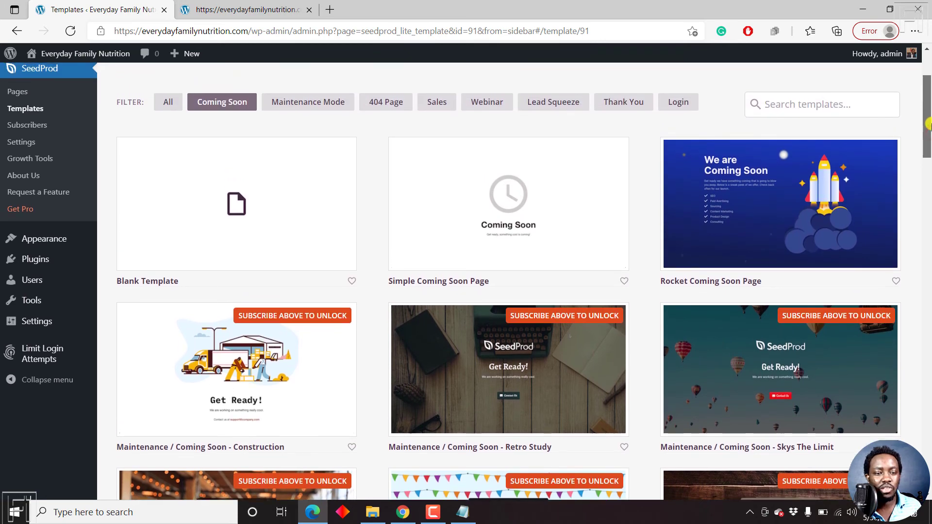
click(24, 92)
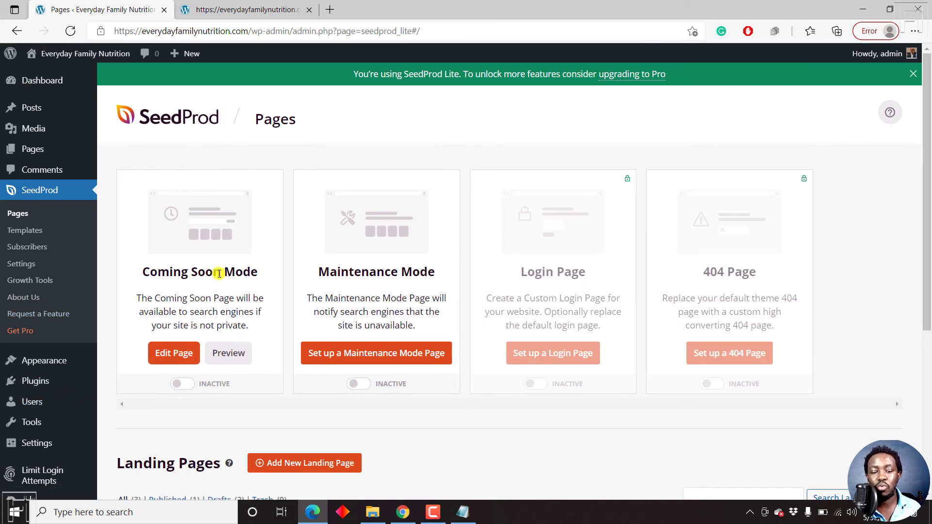
click(185, 385)
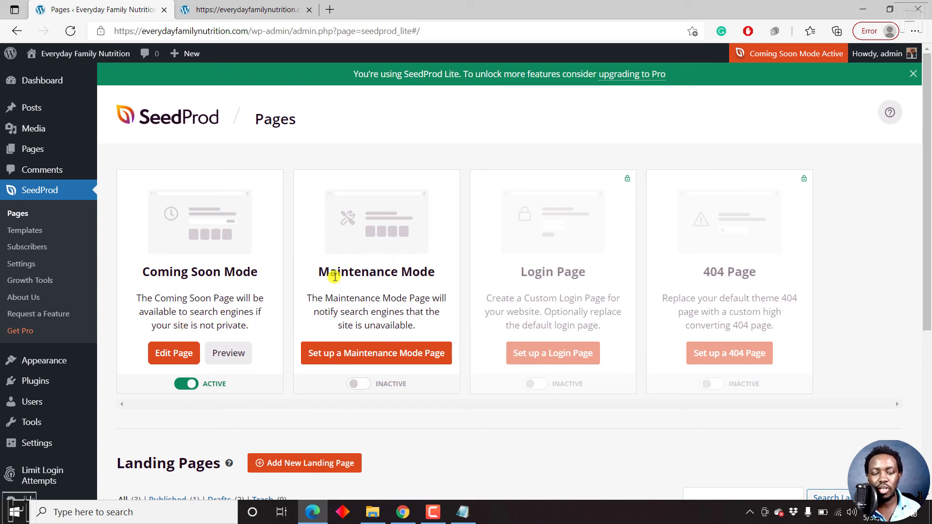
Step: Load the everydayfamilynutrition.com homepage in the preview tab while logged in, to check how it displays
click(267, 7)
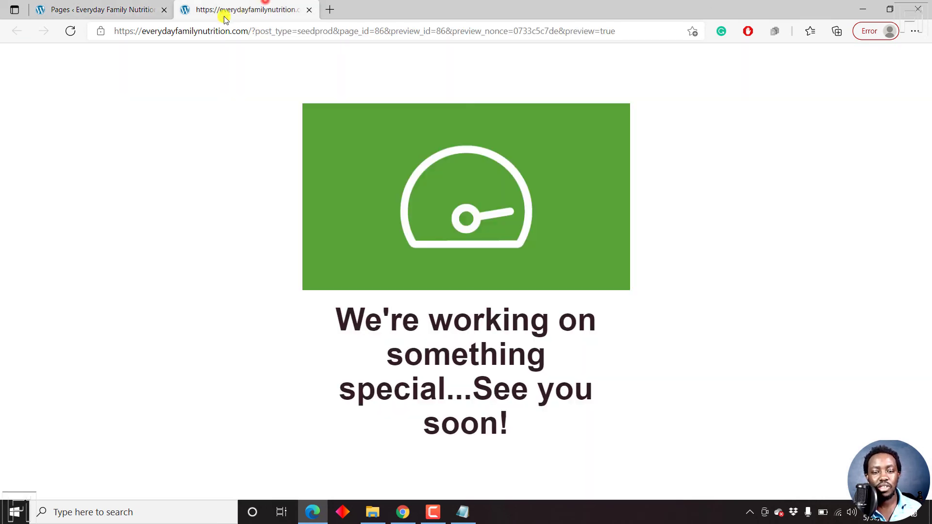
drag(248, 31, 794, 33)
key(BackSpace)
key(Return)
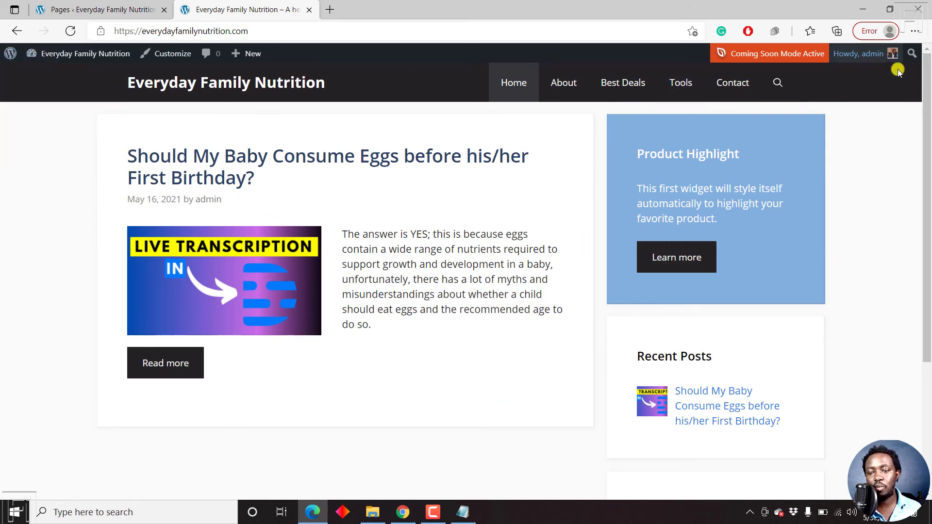
Step: Log out of WordPress, close the extra homepage tab and open the Everyday Family Nutrition site as a visitor
click(87, 4)
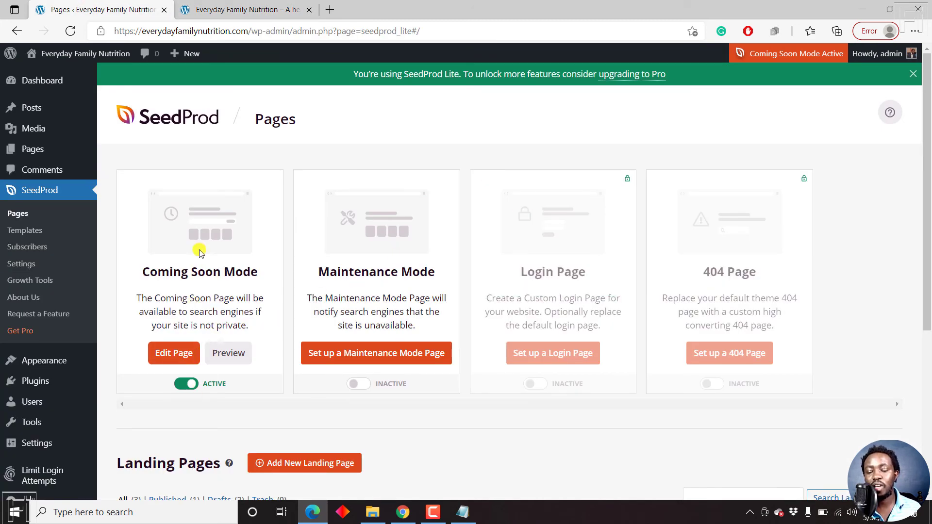
mouse_move(869, 58)
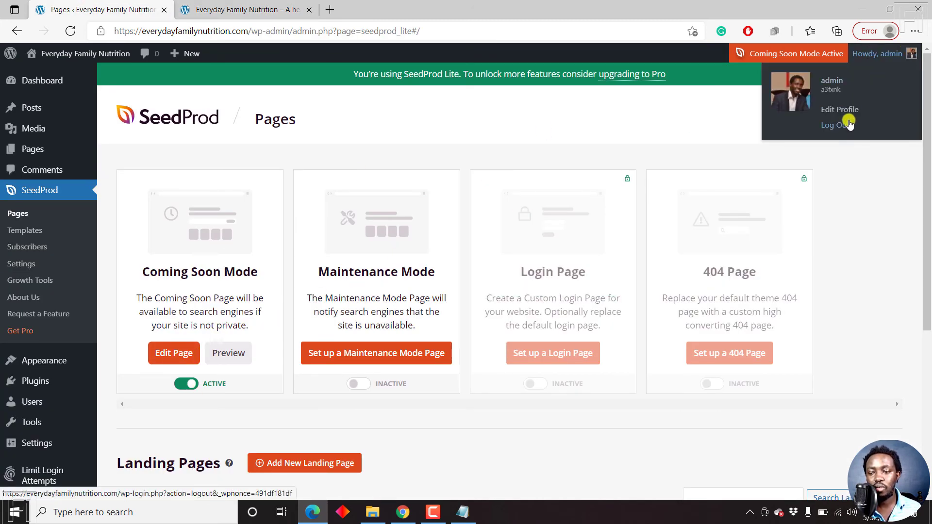
click(845, 125)
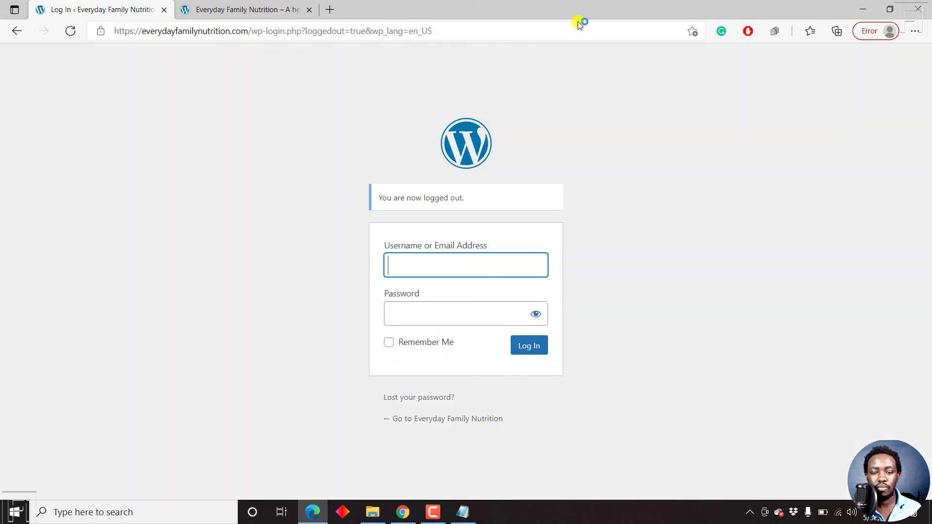
click(298, 4)
click(310, 10)
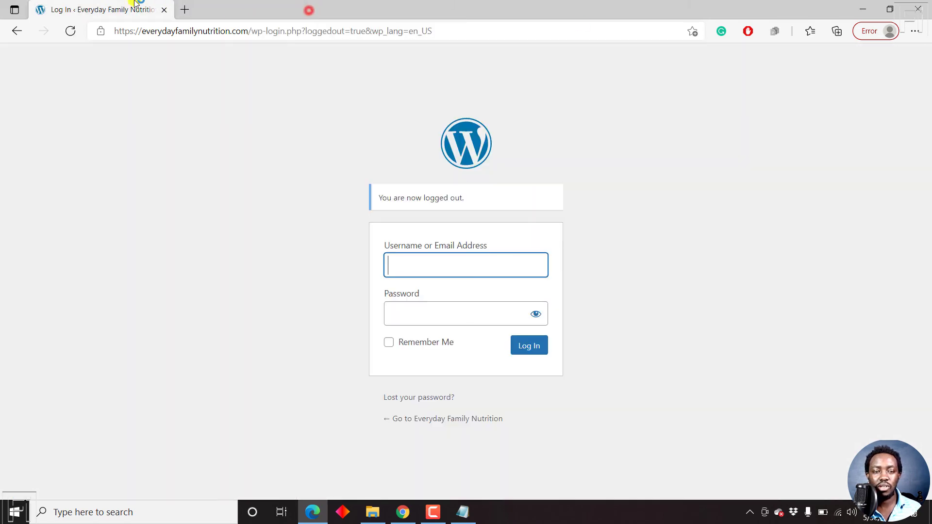
click(478, 421)
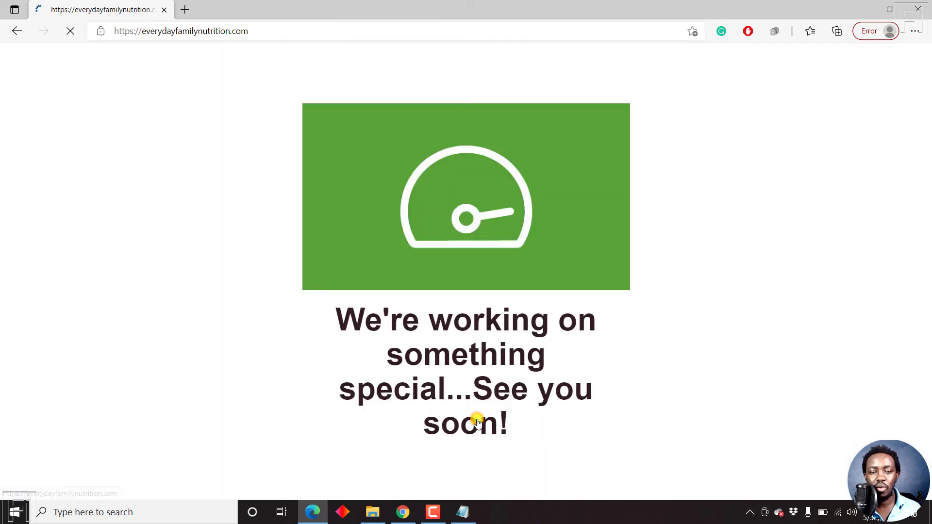